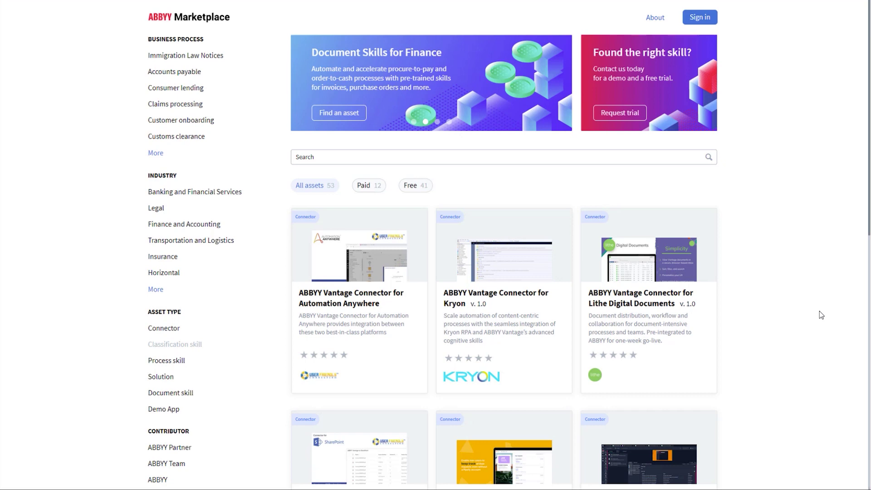
Browse the Marketplace catalog and view the Bill of Lading skill's details.
{"action": "scroll", "coordinate": [819, 311], "scroll_direction": "down", "scroll_amount": 3}
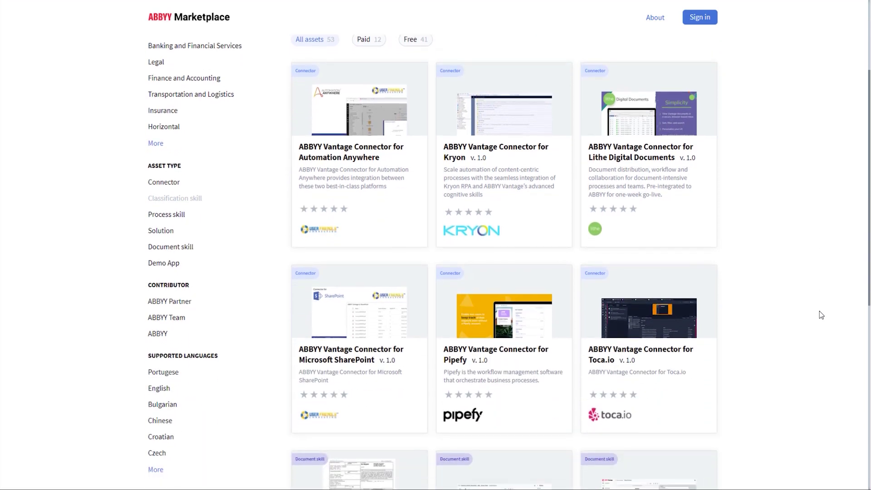
{"action": "scroll", "coordinate": [819, 315], "scroll_direction": "down", "scroll_amount": 5}
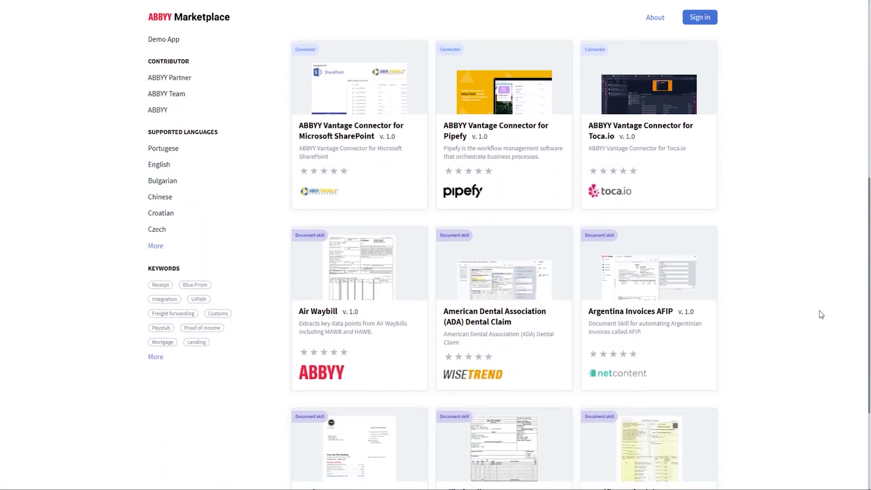
{"action": "scroll", "coordinate": [819, 312], "scroll_direction": "down", "scroll_amount": 3}
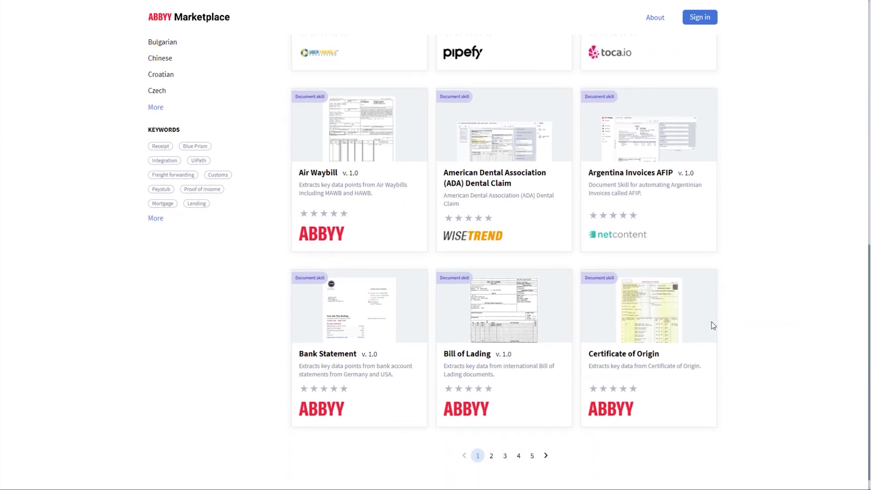
{"action": "left_click", "coordinate": [490, 318]}
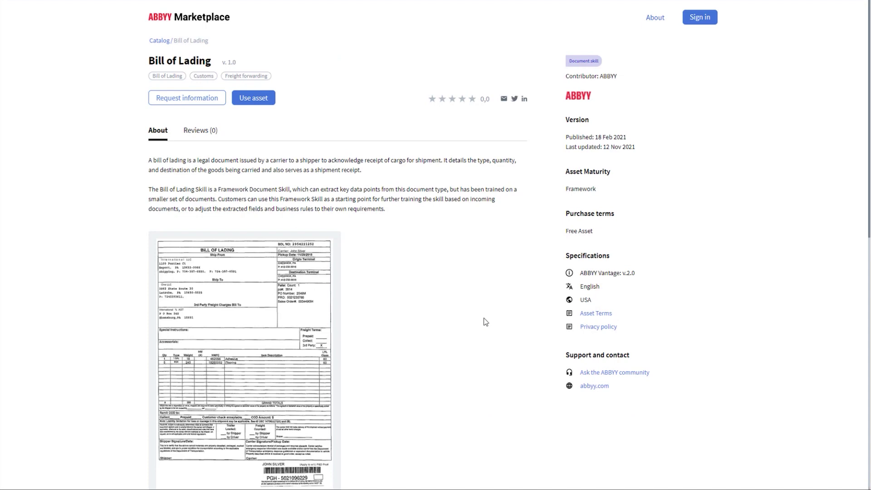
{"action": "scroll", "coordinate": [484, 318], "scroll_direction": "down", "scroll_amount": 3}
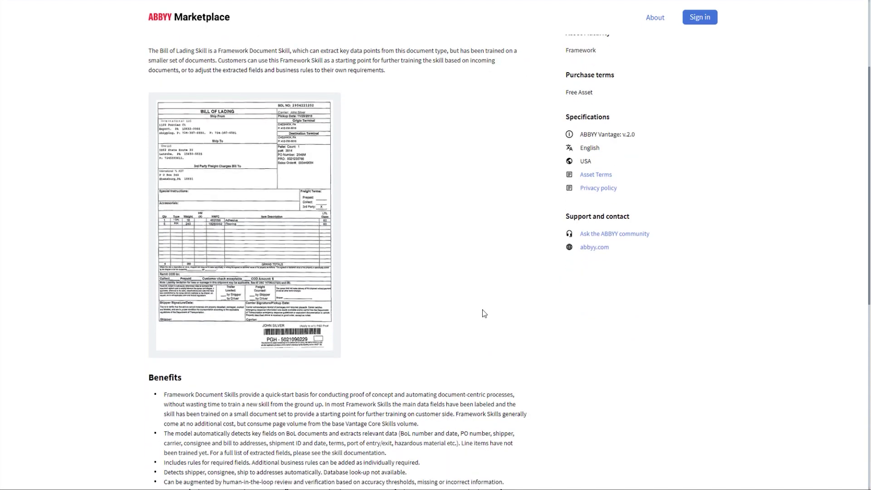
{"action": "scroll", "coordinate": [483, 313], "scroll_direction": "up", "scroll_amount": 3}
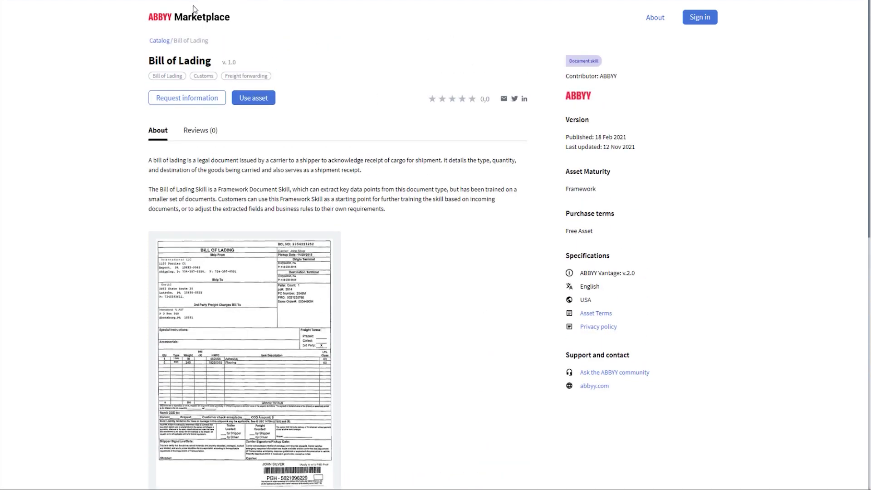
Return to the catalog home and filter it to the Accounts payable business process.
{"action": "left_click", "coordinate": [155, 19]}
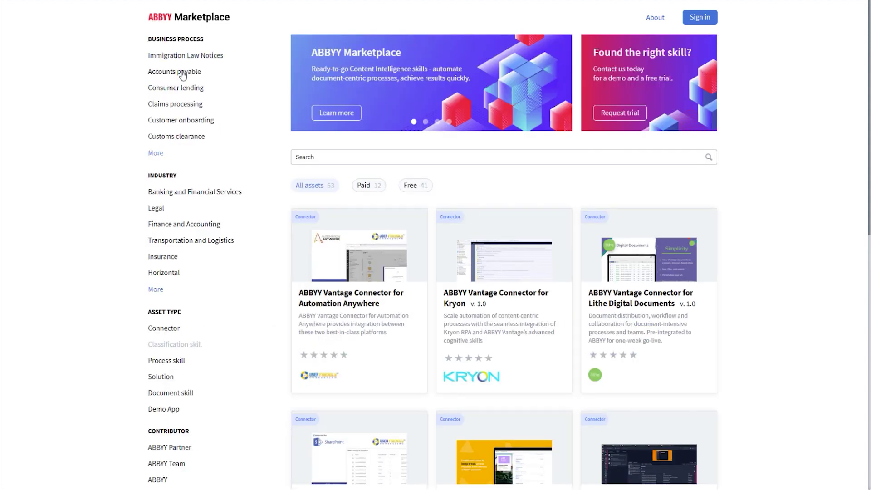
{"action": "scroll", "coordinate": [272, 287], "scroll_direction": "down", "scroll_amount": 5}
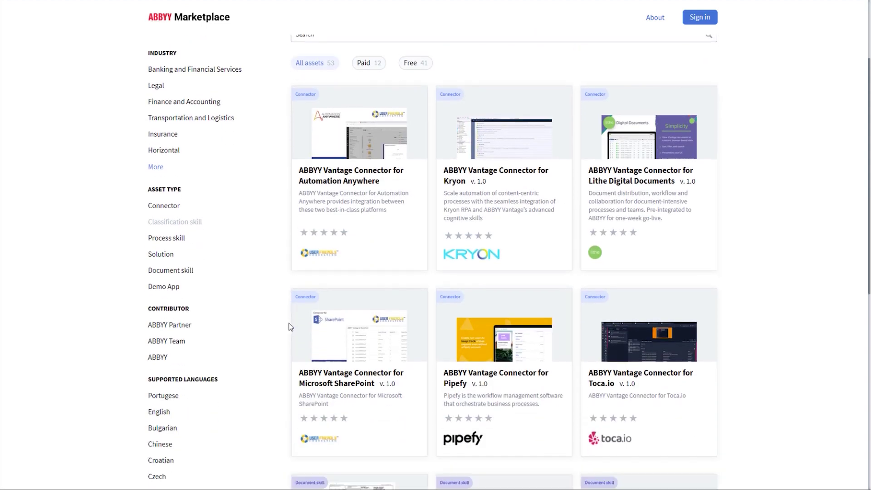
{"action": "scroll", "coordinate": [301, 348], "scroll_direction": "down", "scroll_amount": 7}
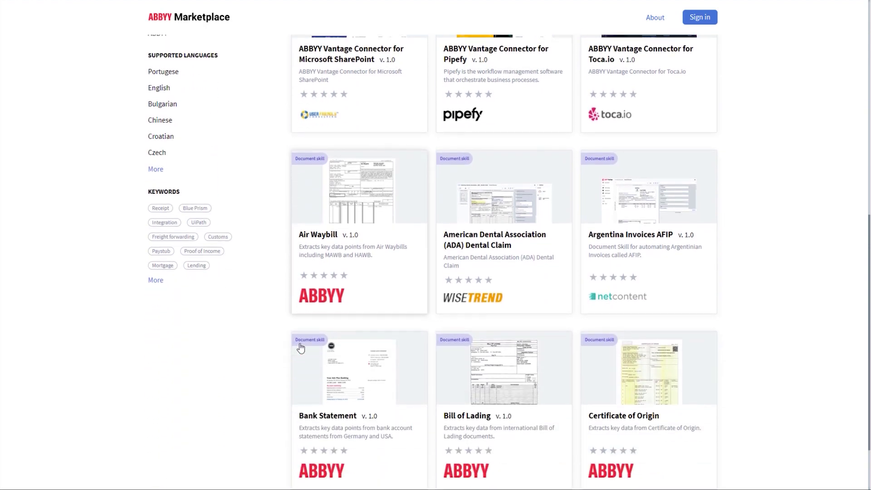
{"action": "scroll", "coordinate": [300, 348], "scroll_direction": "up", "scroll_amount": 12}
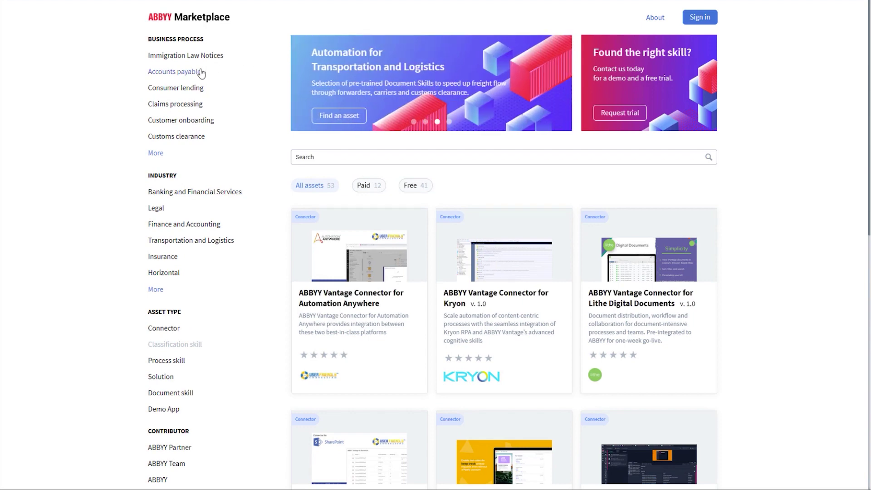
{"action": "left_click", "coordinate": [163, 73]}
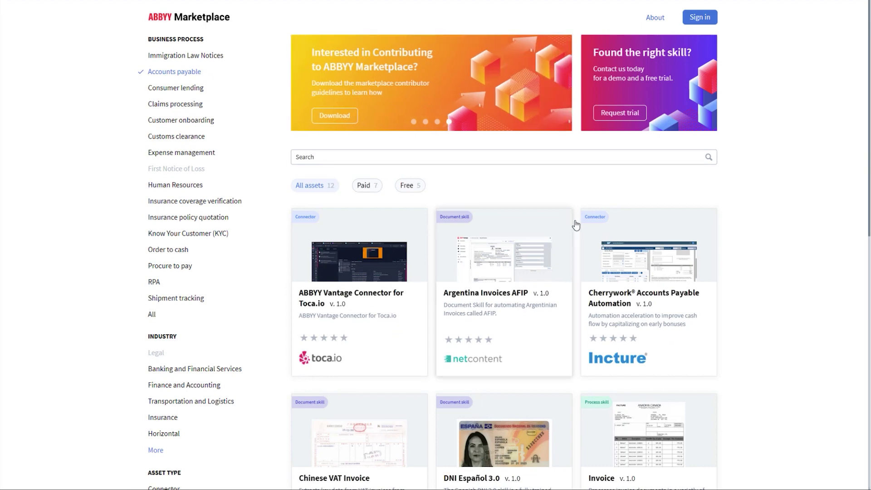
{"action": "scroll", "coordinate": [661, 301], "scroll_direction": "down", "scroll_amount": 2}
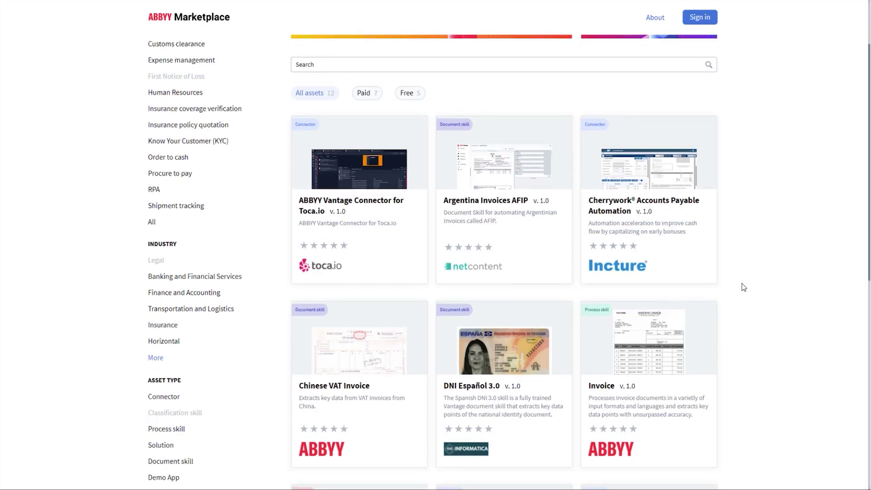
{"action": "scroll", "coordinate": [742, 284], "scroll_direction": "down", "scroll_amount": 2}
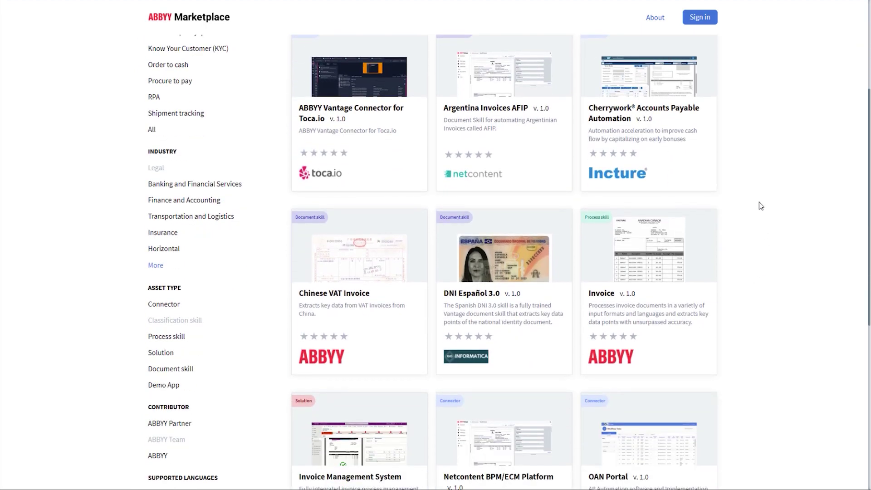
{"action": "scroll", "coordinate": [764, 170], "scroll_direction": "down", "scroll_amount": 3}
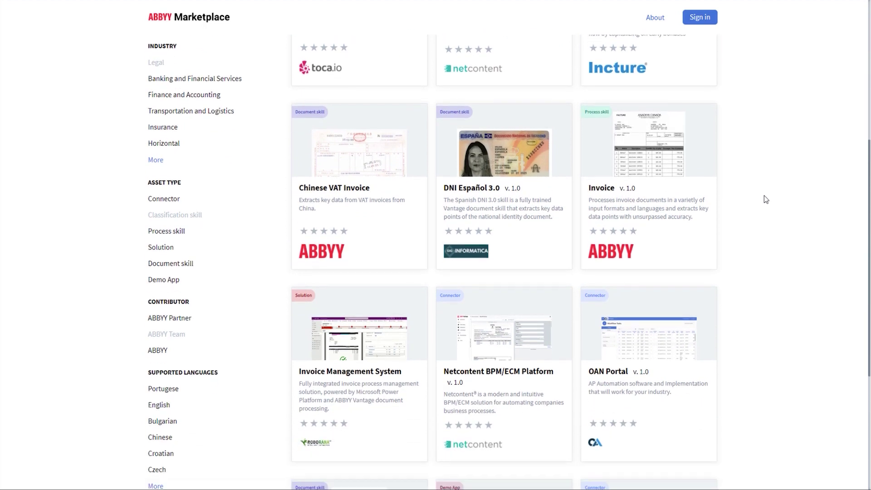
{"action": "scroll", "coordinate": [732, 334], "scroll_direction": "down", "scroll_amount": 1}
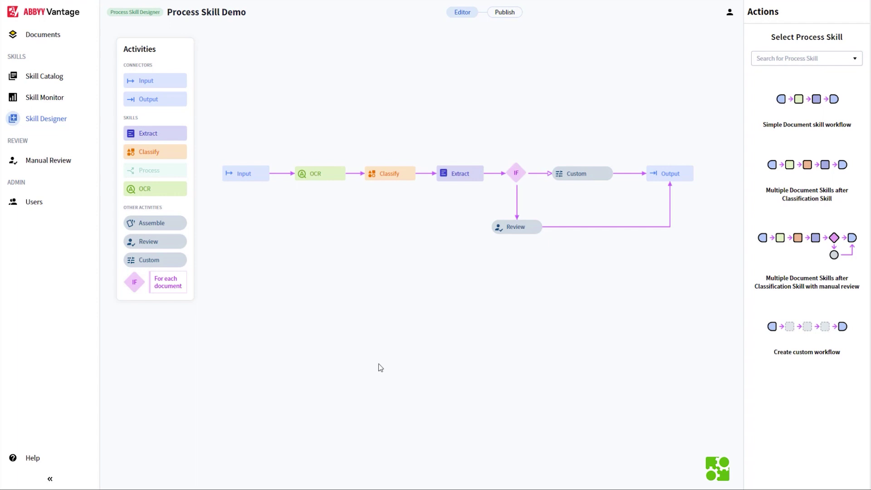
Add Email as an additional Input source, cancelling the other-account sign-in without connecting.
{"action": "left_click", "coordinate": [243, 180]}
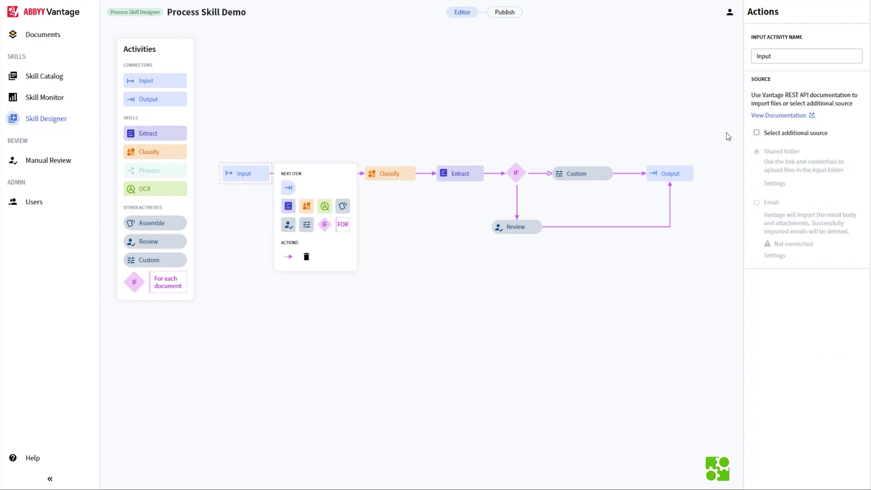
{"action": "left_click", "coordinate": [756, 132]}
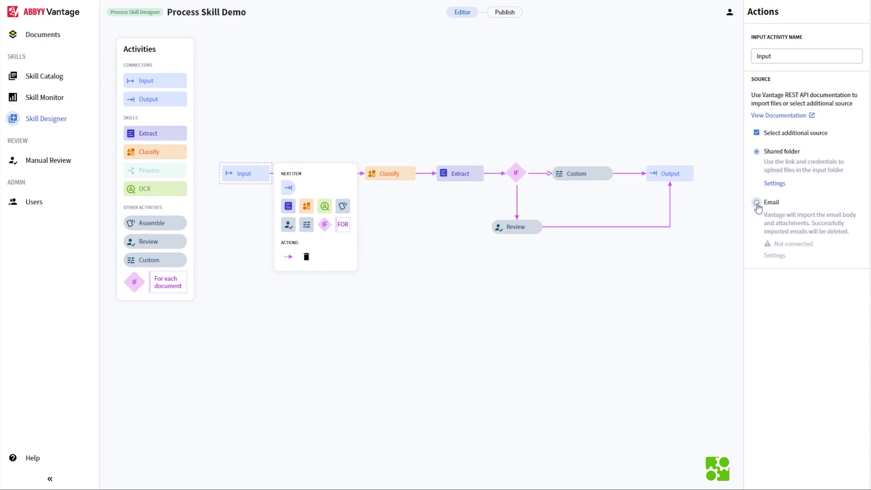
{"action": "left_click", "coordinate": [756, 203]}
{"action": "left_click", "coordinate": [780, 260]}
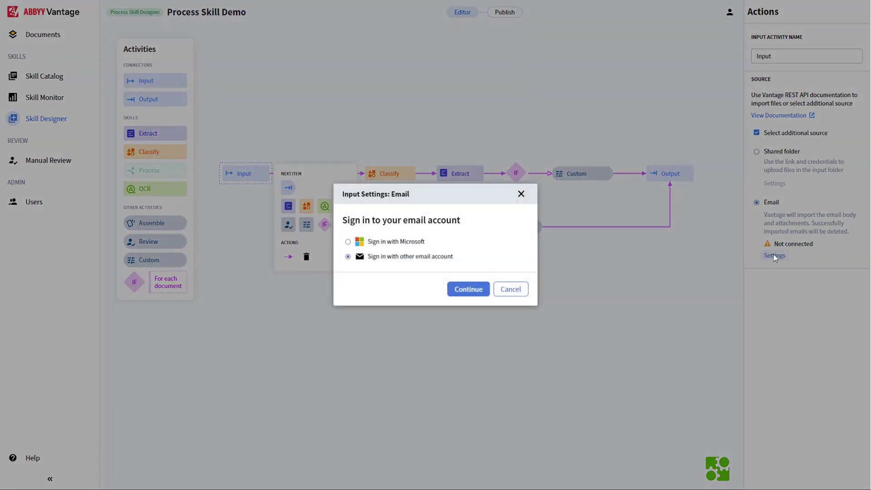
{"action": "left_click", "coordinate": [432, 257]}
{"action": "left_click", "coordinate": [510, 295]}
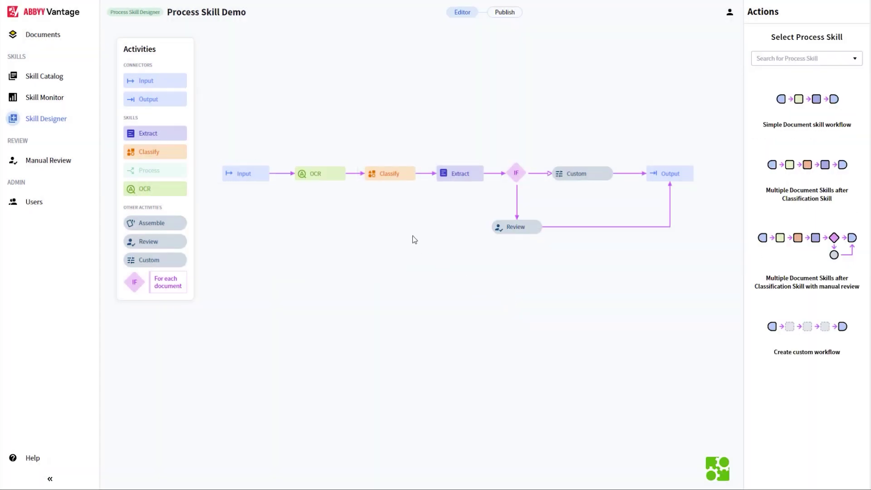
Add an Assemble activity below OCR that assembles by classification using Vantage Classifier.
{"action": "left_click", "coordinate": [460, 177]}
{"action": "left_click_drag", "start_coordinate": [168, 225], "coordinate": [321, 217]}
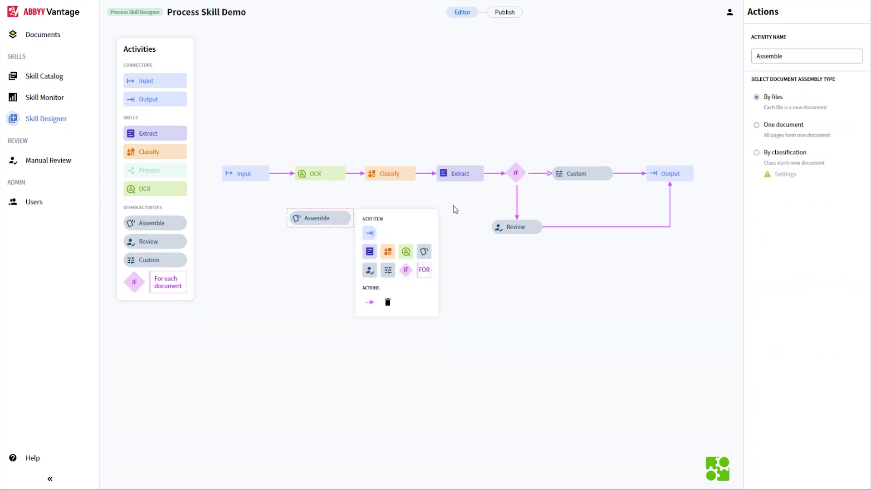
{"action": "left_click", "coordinate": [757, 154]}
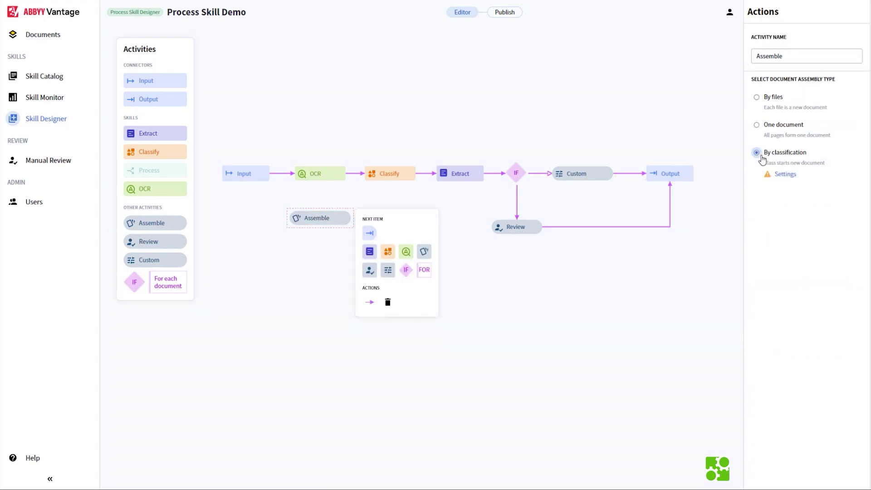
{"action": "left_click", "coordinate": [786, 175]}
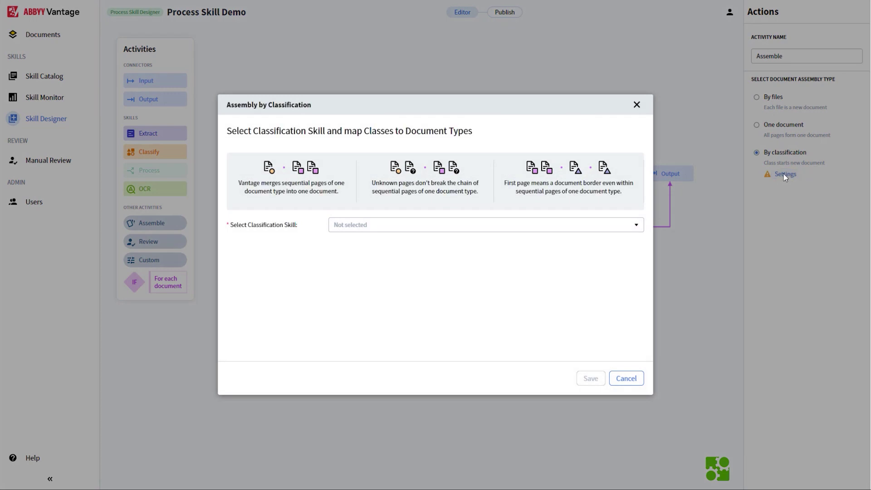
{"action": "left_click", "coordinate": [638, 224]}
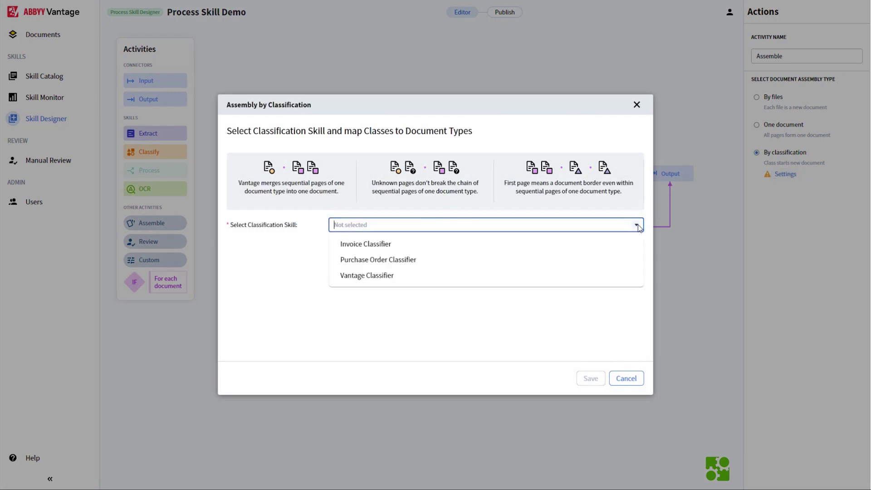
{"action": "left_click", "coordinate": [438, 275]}
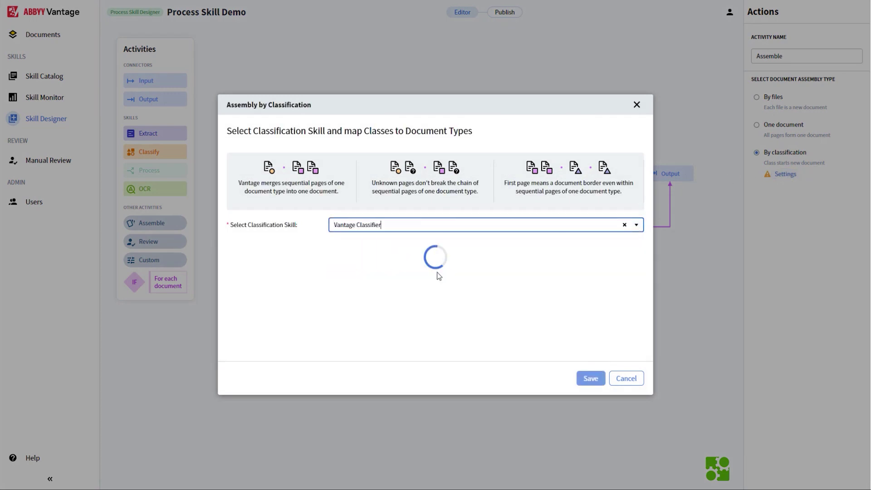
Cancel the class mapping and delete the unconnected Assemble activity.
{"action": "scroll", "coordinate": [437, 272], "scroll_direction": "down", "scroll_amount": 6}
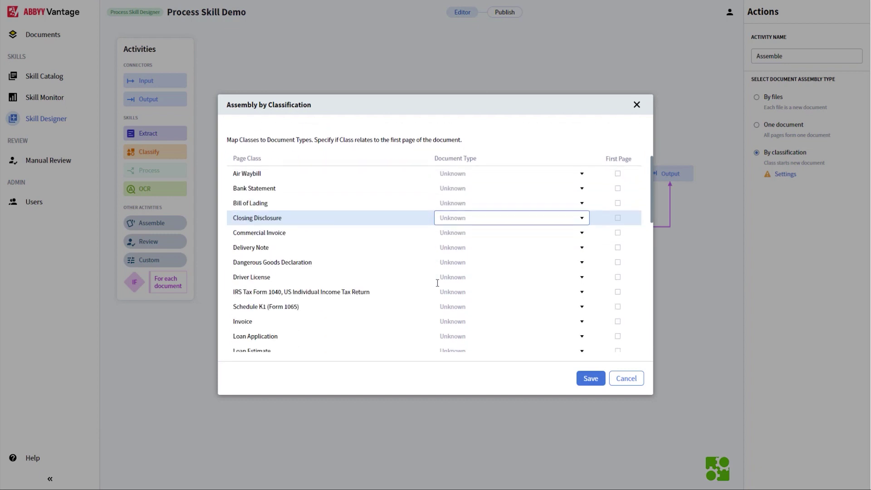
{"action": "left_click", "coordinate": [626, 378]}
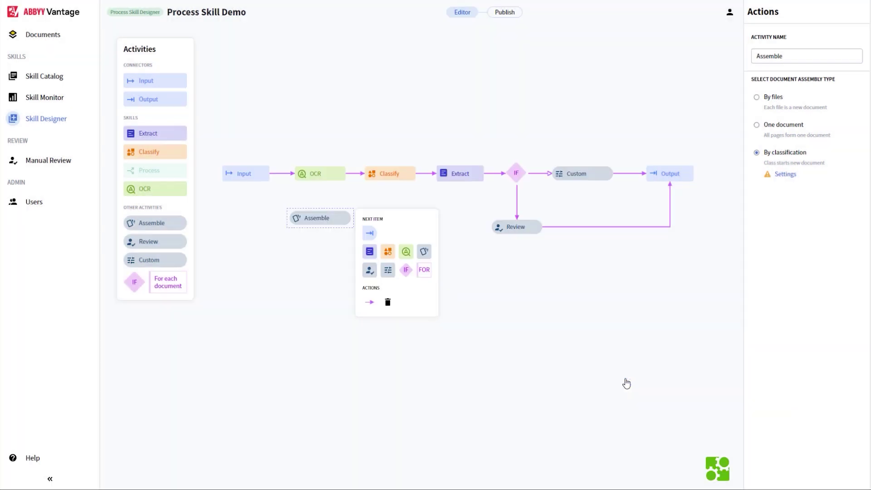
{"action": "left_click", "coordinate": [387, 302]}
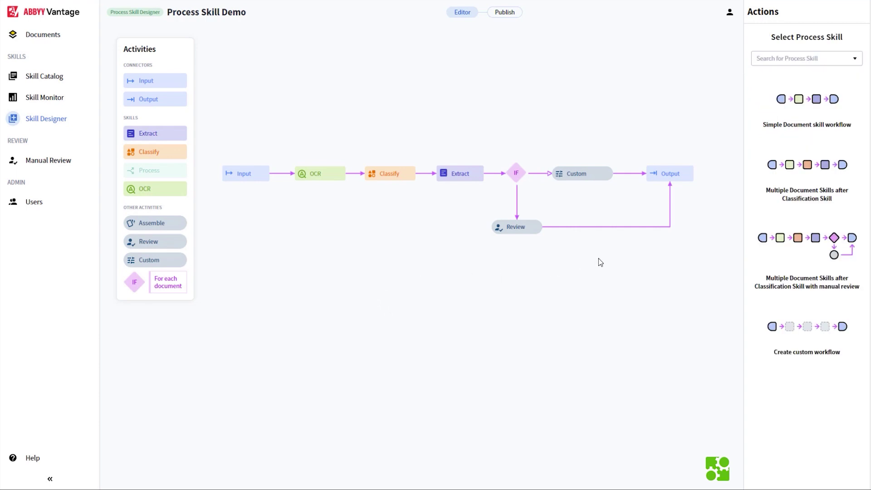
{"action": "left_click", "coordinate": [593, 177]}
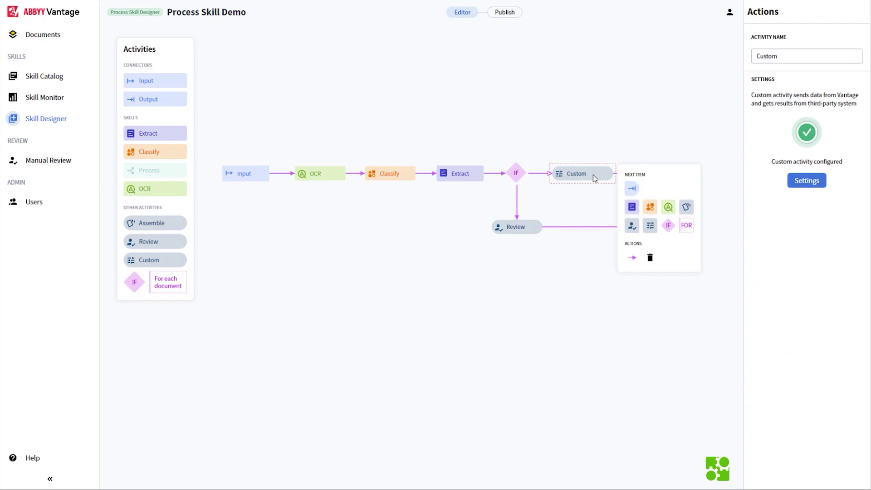
{"action": "left_click", "coordinate": [808, 180]}
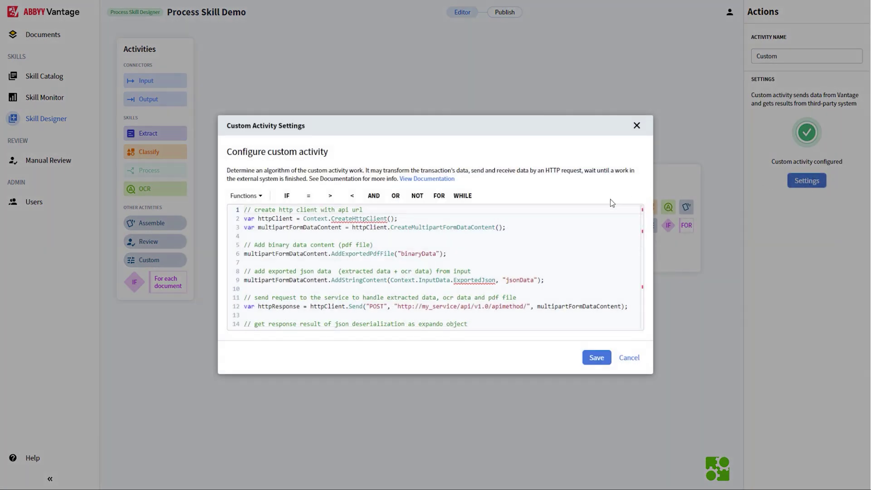
{"action": "scroll", "coordinate": [604, 223], "scroll_direction": "down", "scroll_amount": 4}
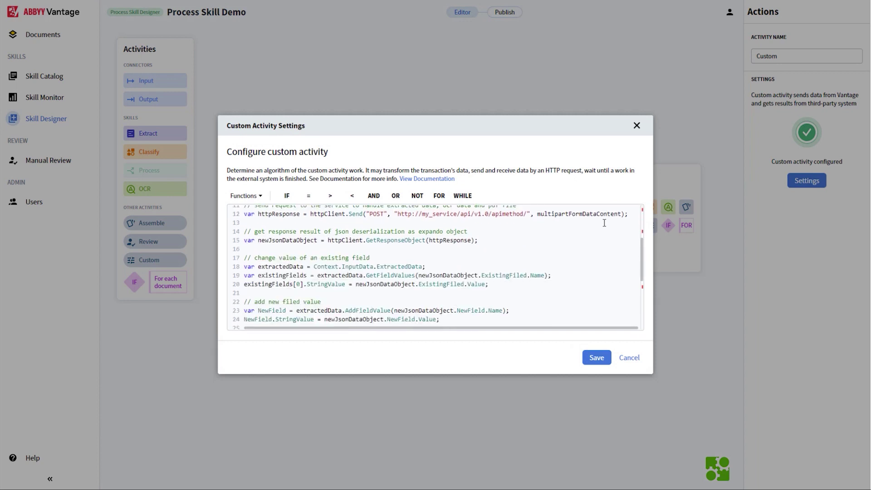
{"action": "scroll", "coordinate": [604, 222], "scroll_direction": "down", "scroll_amount": 6}
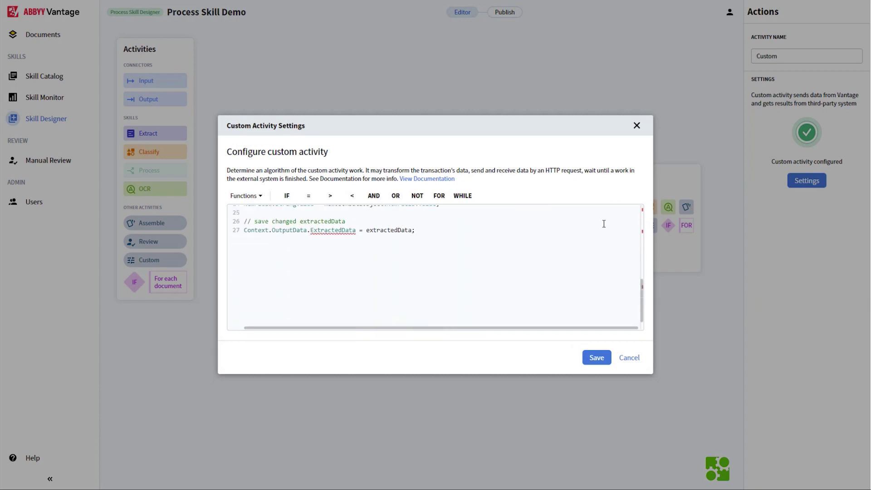
{"action": "scroll", "coordinate": [611, 239], "scroll_direction": "down", "scroll_amount": 1}
{"action": "scroll", "coordinate": [617, 251], "scroll_direction": "up", "scroll_amount": 10}
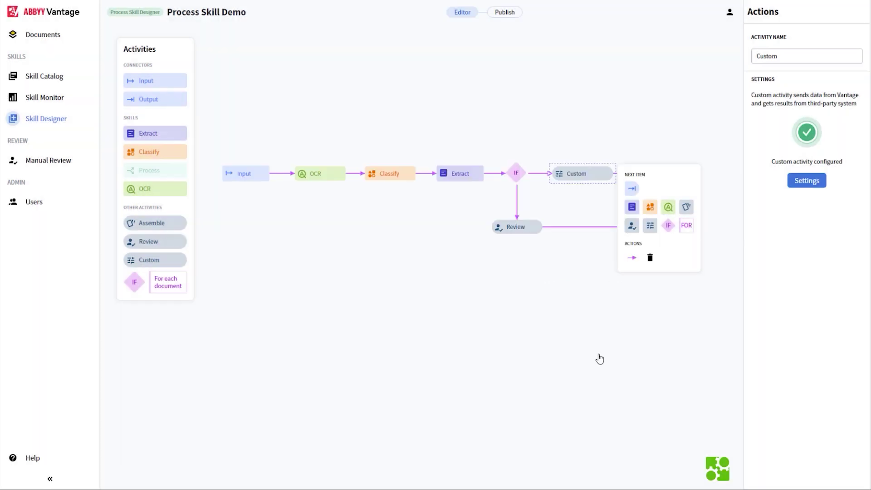
{"action": "left_click", "coordinate": [597, 358]}
{"action": "left_click_drag", "start_coordinate": [575, 272], "coordinate": [562, 314]}
Deselect Custom and select Output to show its External system Fields (JSON) export.
{"action": "left_click", "coordinate": [621, 236]}
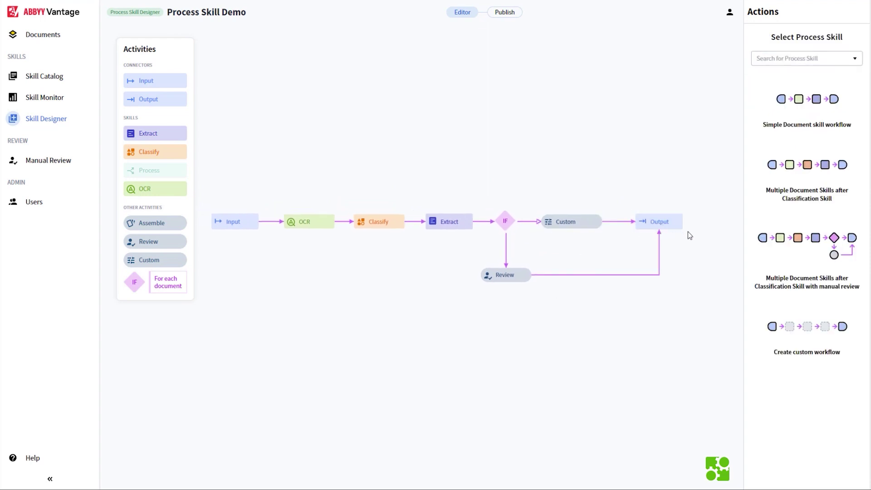
{"action": "left_click", "coordinate": [675, 226]}
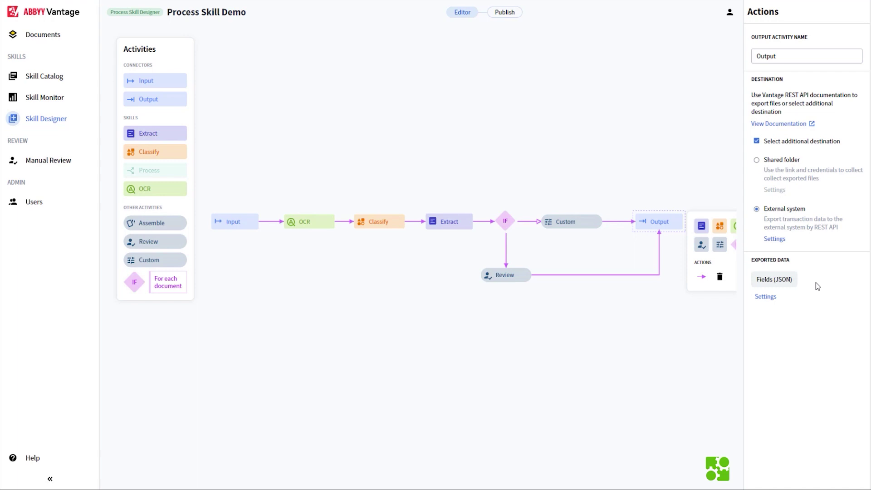
Review and save the External system export script, then deselect the Output activity.
{"action": "left_click", "coordinate": [781, 240]}
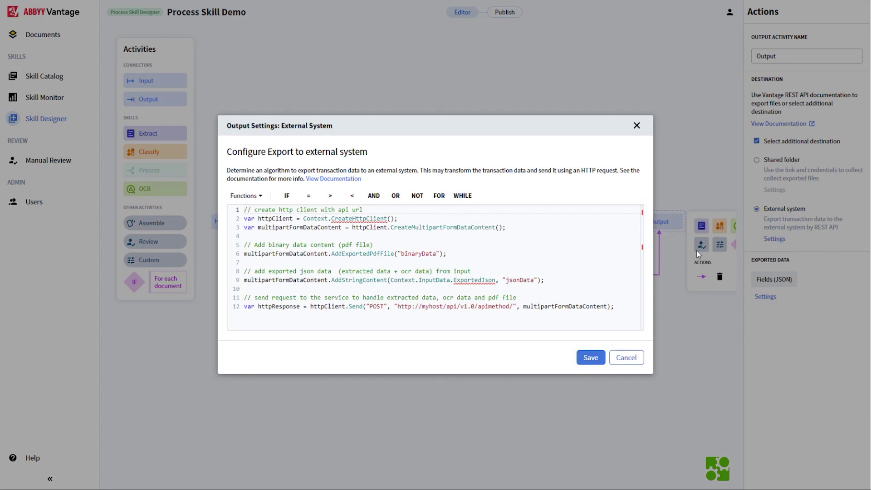
{"action": "scroll", "coordinate": [626, 262], "scroll_direction": "down", "scroll_amount": 2}
{"action": "scroll", "coordinate": [625, 262], "scroll_direction": "up", "scroll_amount": 2}
{"action": "left_click", "coordinate": [590, 358]}
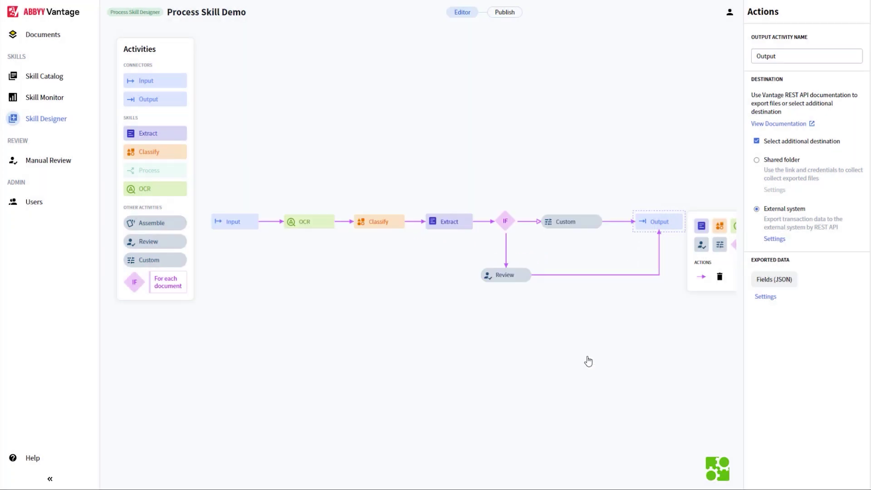
{"action": "left_click", "coordinate": [588, 356]}
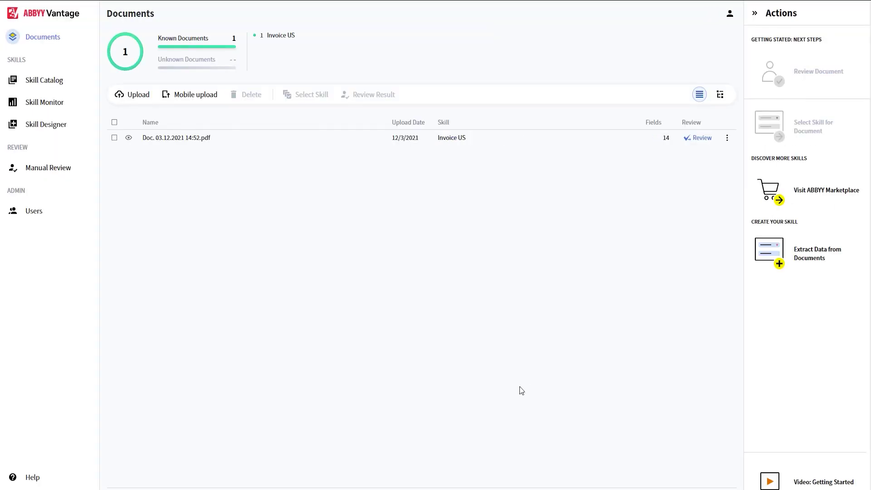
Check the Invoice US document's extracted fields and complete its review.
{"action": "left_click", "coordinate": [702, 138]}
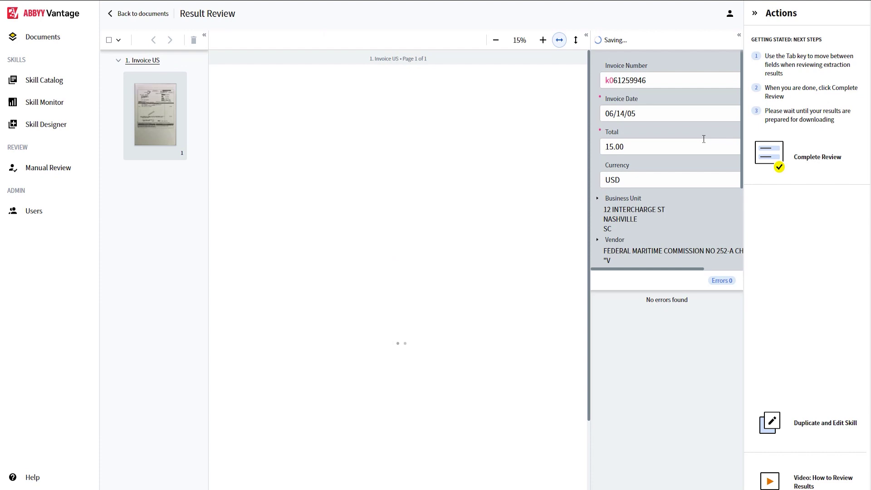
{"action": "scroll", "coordinate": [691, 162], "scroll_direction": "down", "scroll_amount": 3}
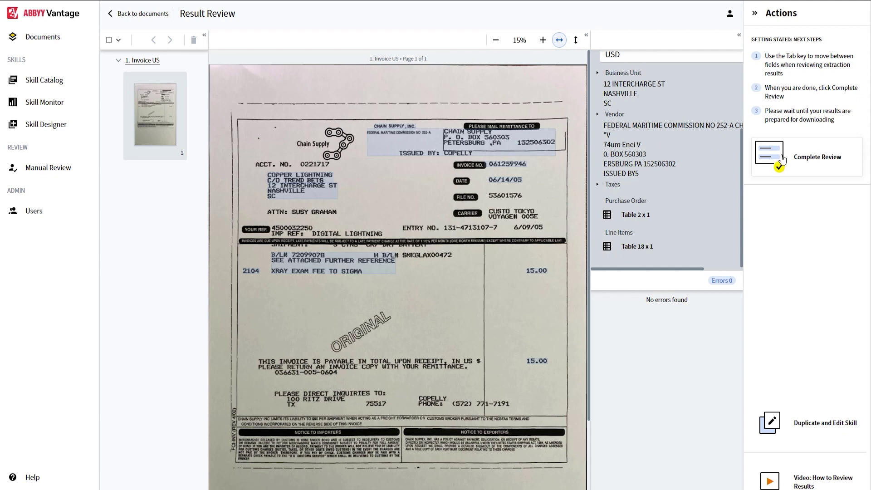
{"action": "left_click", "coordinate": [782, 160]}
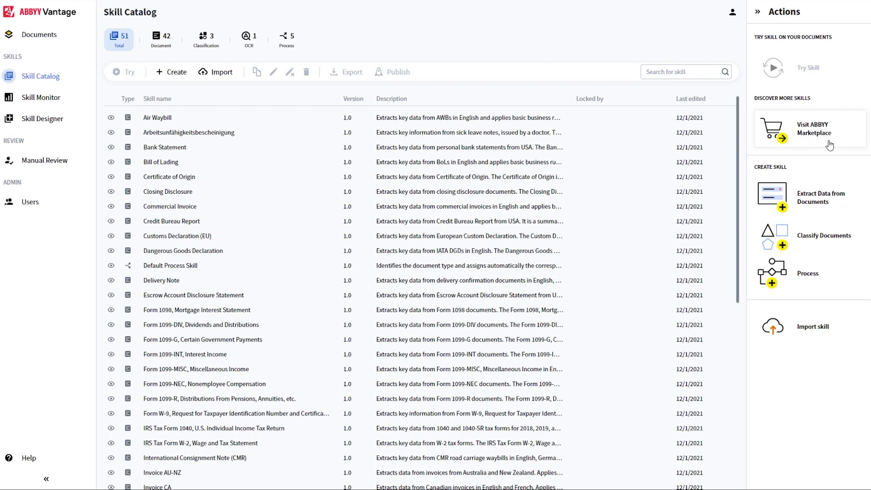
Create an OCR skill named 'OCR English' that also exports PDF, TXT and DOCX.
{"action": "left_click", "coordinate": [174, 72]}
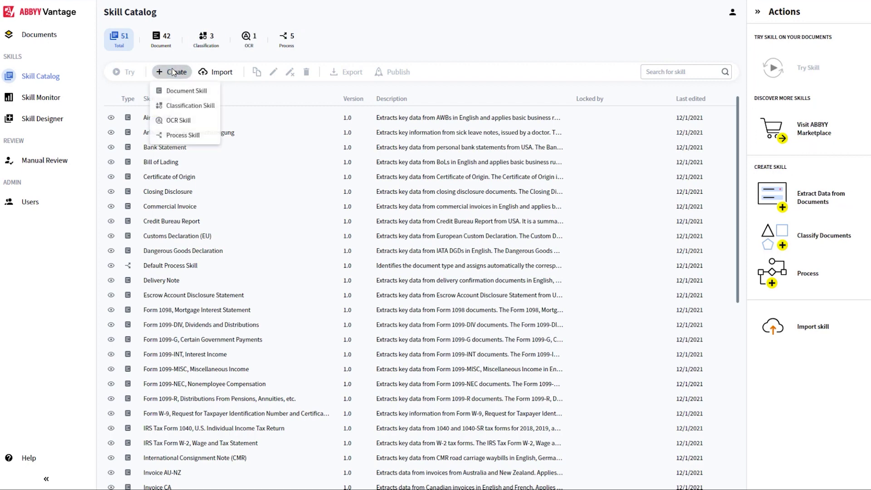
{"action": "left_click", "coordinate": [206, 123]}
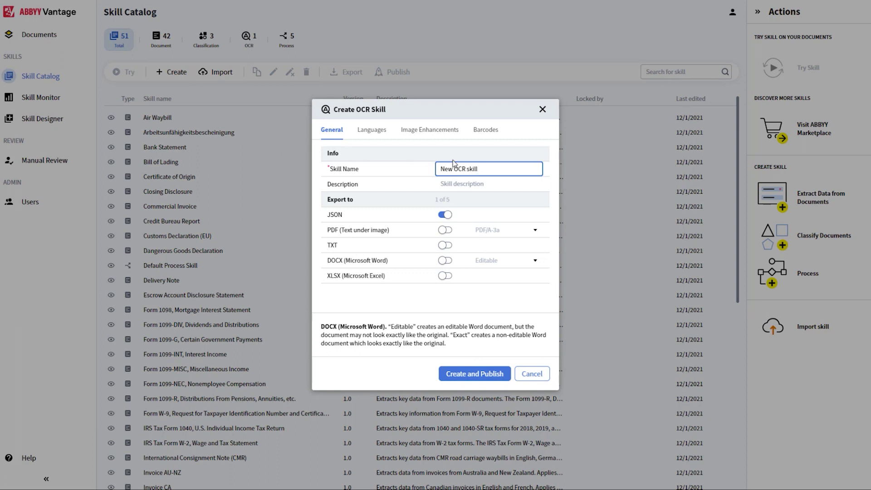
{"action": "triple_click", "coordinate": [468, 170]}
{"action": "type", "text": "OCR English"}
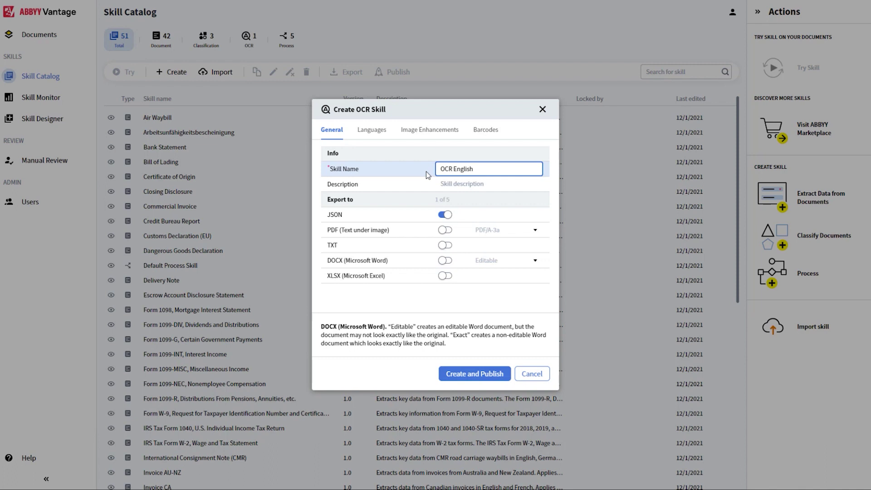
{"action": "left_click", "coordinate": [449, 232]}
{"action": "left_click", "coordinate": [448, 246]}
{"action": "left_click", "coordinate": [447, 261]}
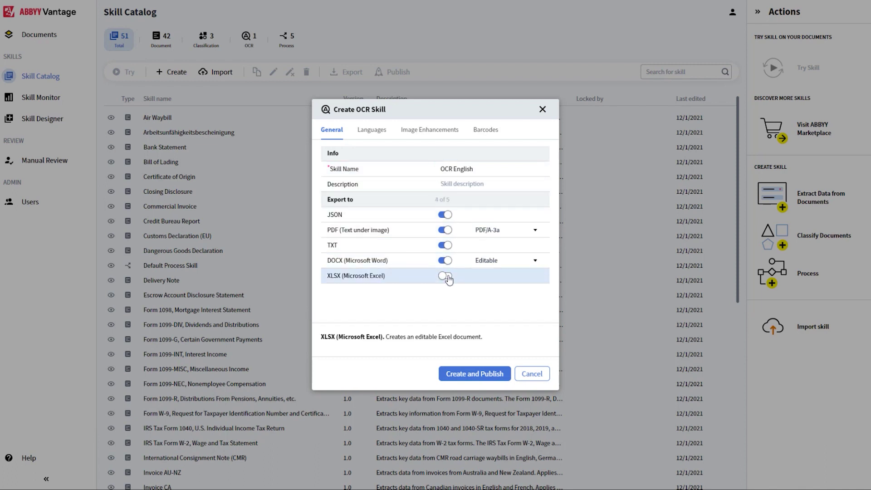
{"action": "left_click", "coordinate": [371, 130]}
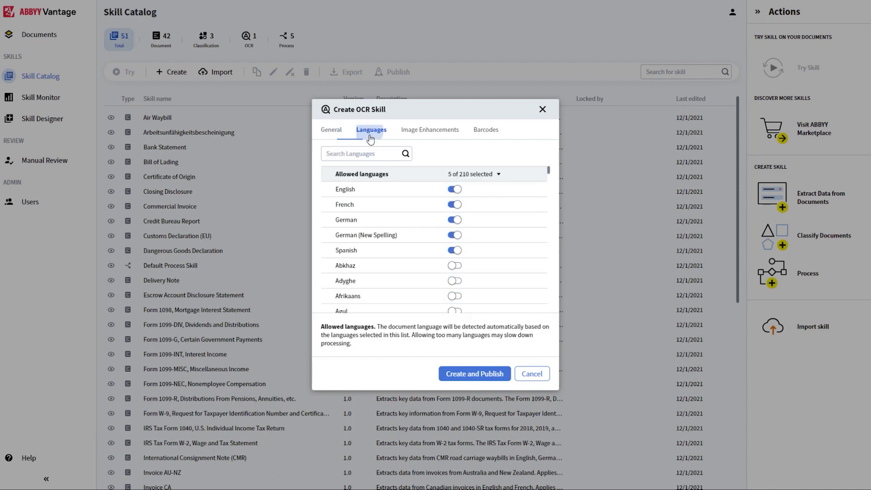
Remove French, German, German (New Spelling) and Spanish, leaving only English recognised.
{"action": "left_click", "coordinate": [456, 205]}
{"action": "left_click", "coordinate": [455, 220]}
{"action": "left_click", "coordinate": [454, 235]}
{"action": "left_click", "coordinate": [454, 251]}
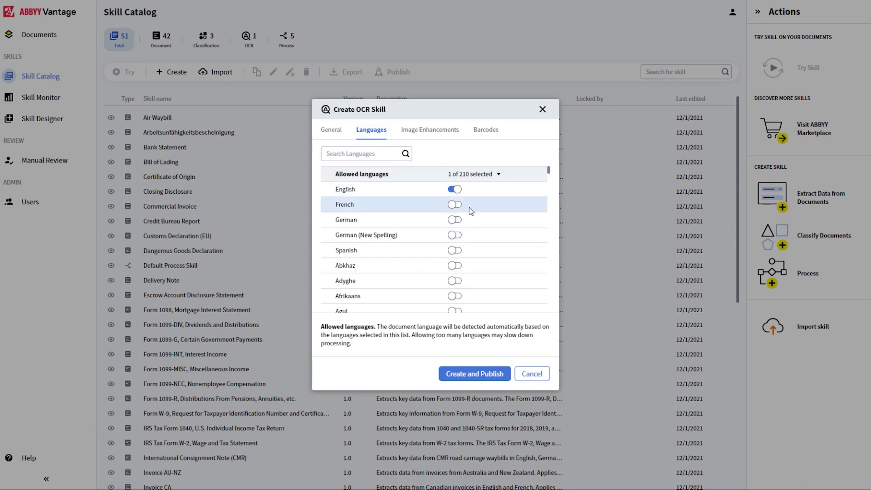
{"action": "scroll", "coordinate": [472, 213], "scroll_direction": "down", "scroll_amount": 10}
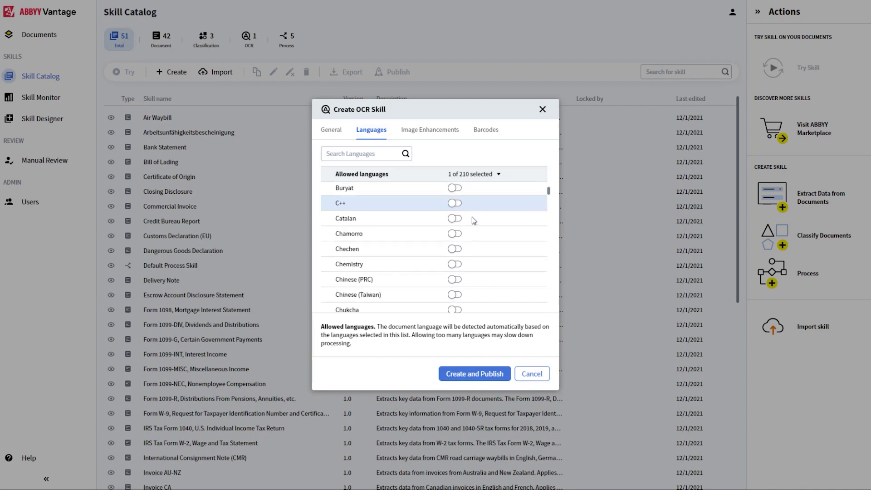
{"action": "scroll", "coordinate": [472, 216], "scroll_direction": "down", "scroll_amount": 1}
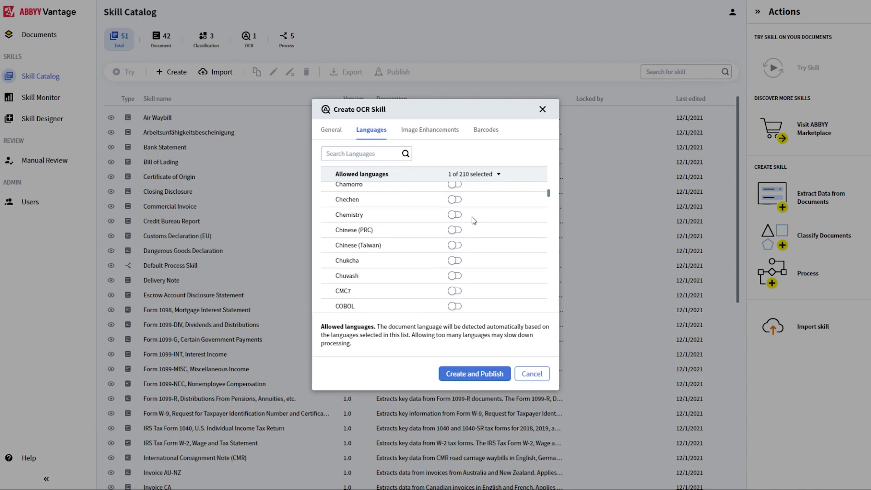
Review the image enhancement and barcode options, then create and publish the skill.
{"action": "left_click", "coordinate": [446, 134]}
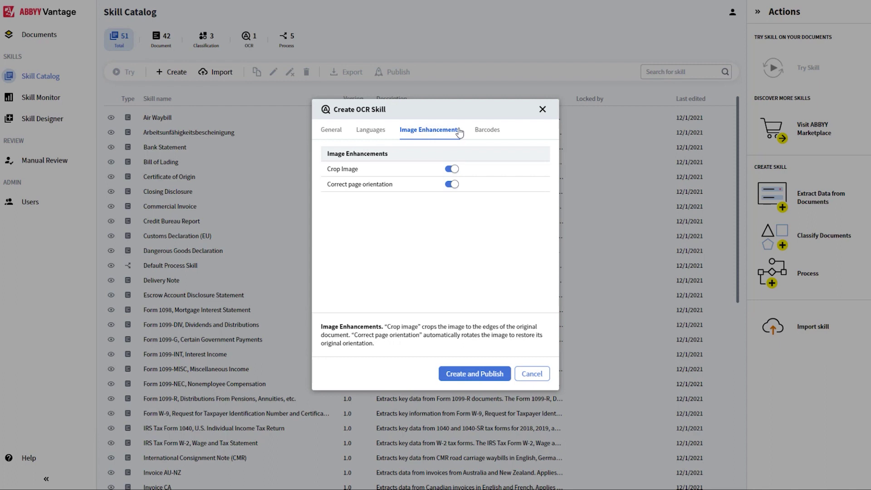
{"action": "left_click", "coordinate": [489, 132]}
{"action": "scroll", "coordinate": [540, 204], "scroll_direction": "down", "scroll_amount": 8}
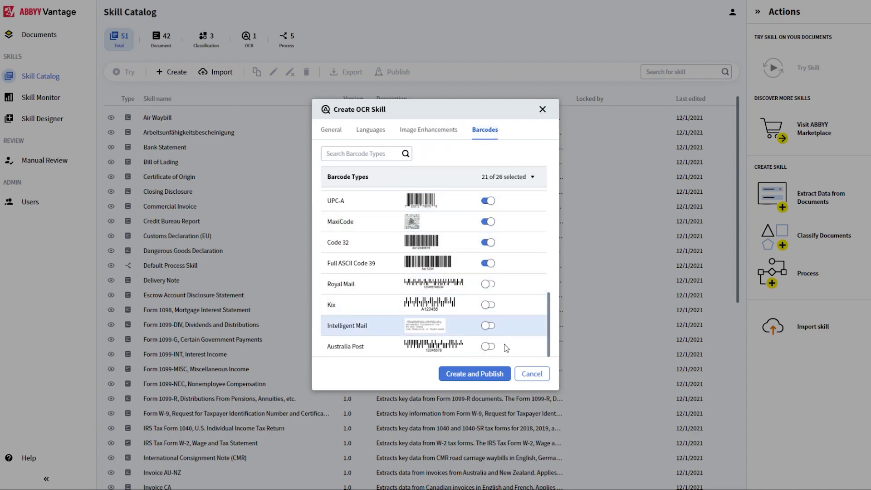
{"action": "left_click", "coordinate": [497, 376]}
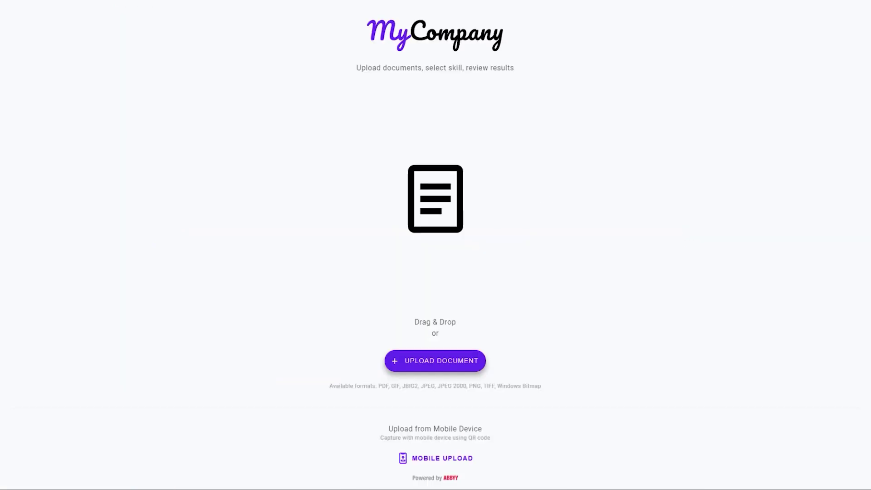
Upload order_2.jpg, process it with OCR English, and check its result files.
{"action": "left_click_drag", "start_coordinate": [418, 368], "coordinate": [418, 369]}
{"action": "left_click", "coordinate": [423, 286]}
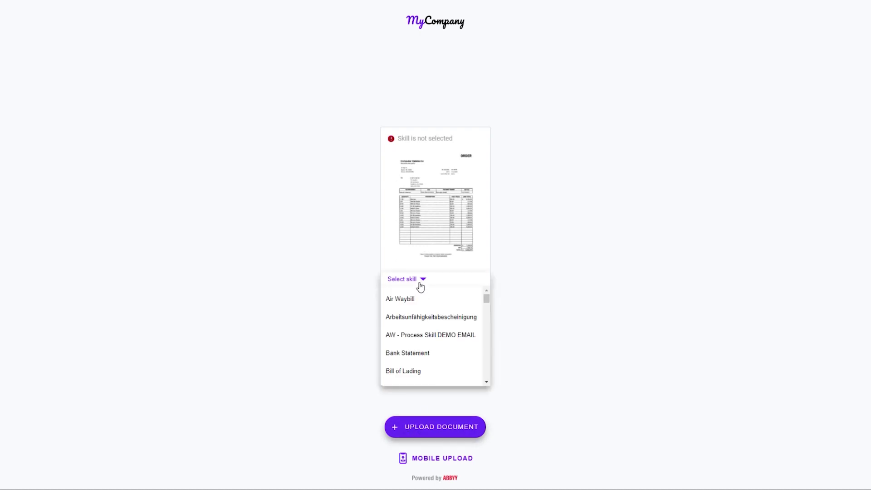
{"action": "scroll", "coordinate": [414, 320], "scroll_direction": "down", "scroll_amount": 10}
{"action": "scroll", "coordinate": [413, 323], "scroll_direction": "down", "scroll_amount": 3}
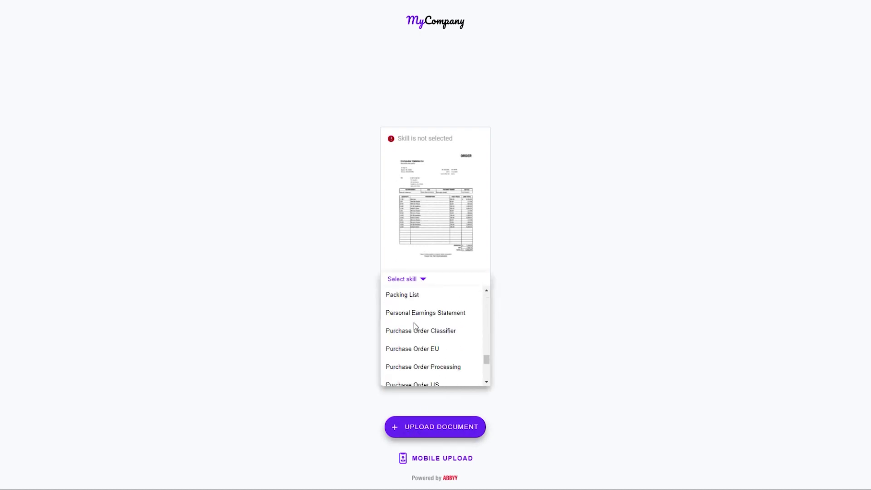
{"action": "scroll", "coordinate": [413, 324], "scroll_direction": "up", "scroll_amount": 2}
{"action": "left_click", "coordinate": [420, 301]}
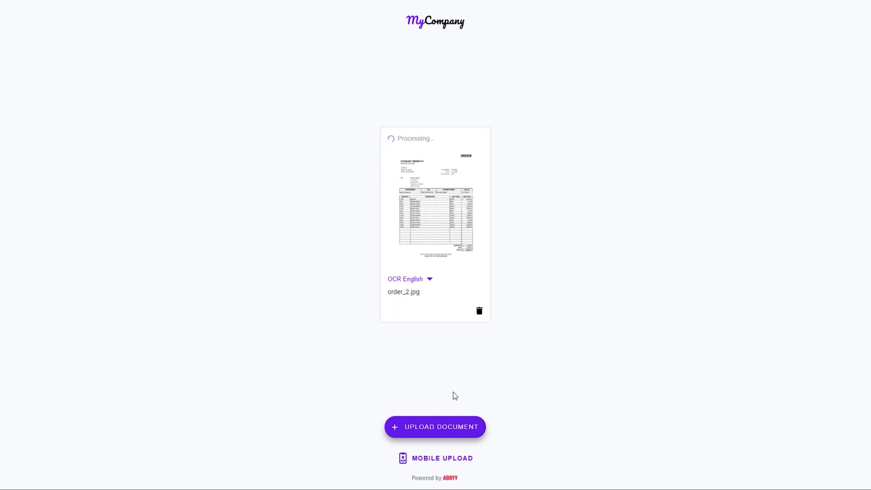
{"action": "left_click", "coordinate": [411, 315]}
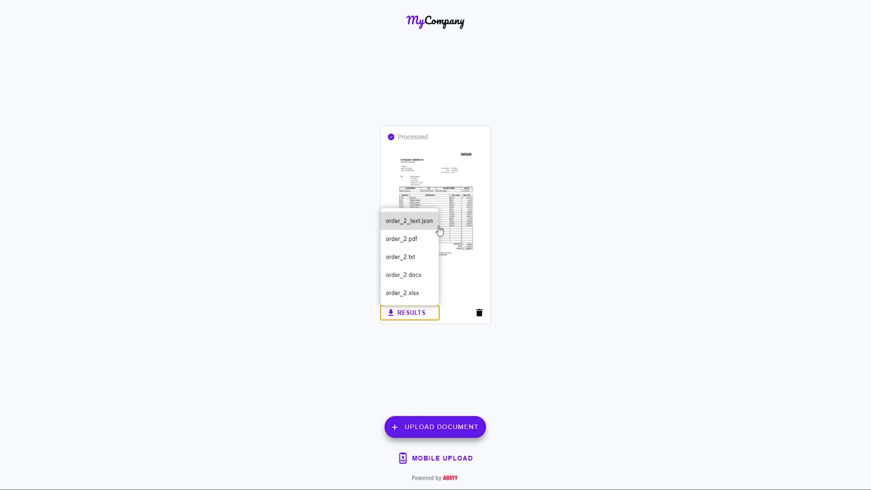
{"action": "left_click", "coordinate": [539, 246]}
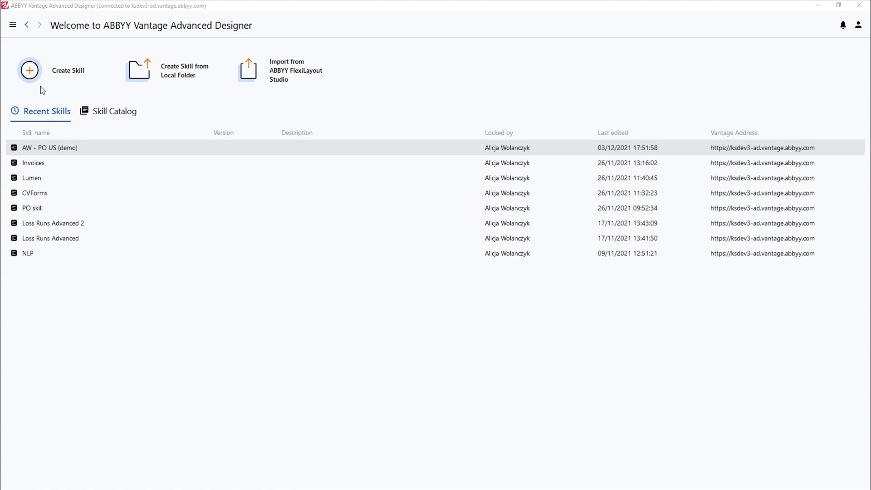
{"action": "double_click", "coordinate": [51, 149]}
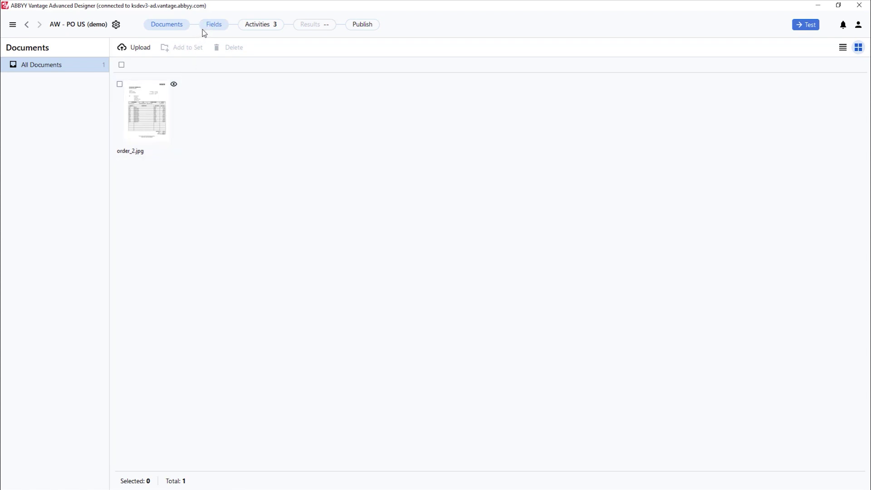
{"action": "left_click", "coordinate": [213, 25]}
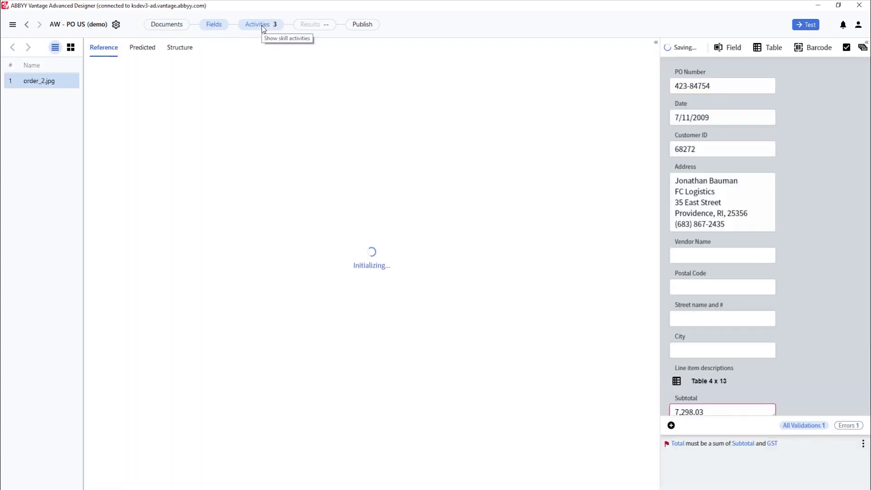
{"action": "left_click", "coordinate": [262, 25]}
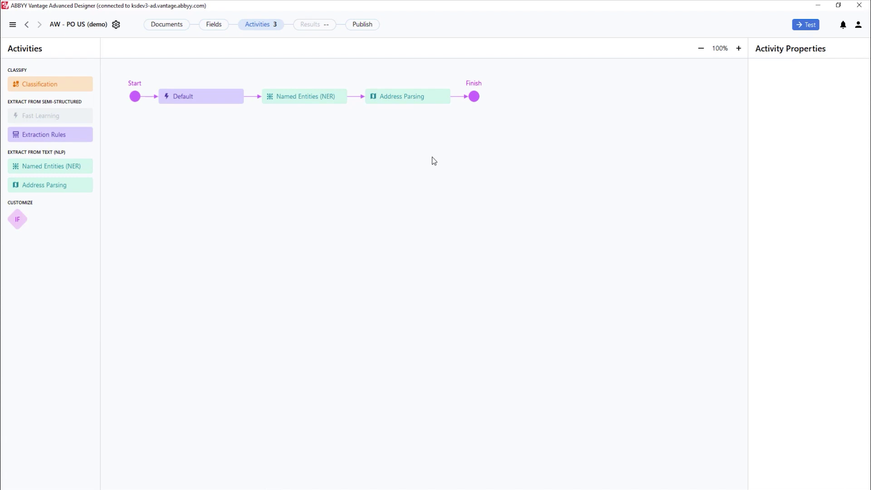
{"action": "left_click", "coordinate": [331, 96]}
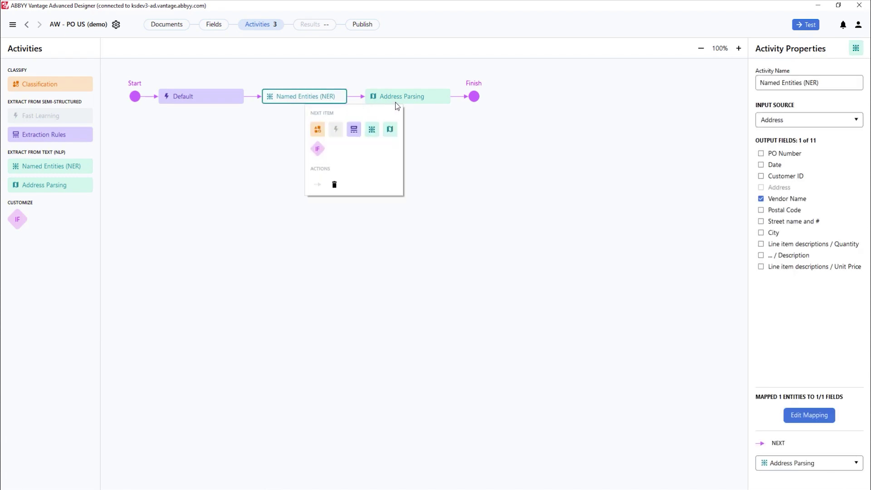
{"action": "left_click", "coordinate": [422, 101]}
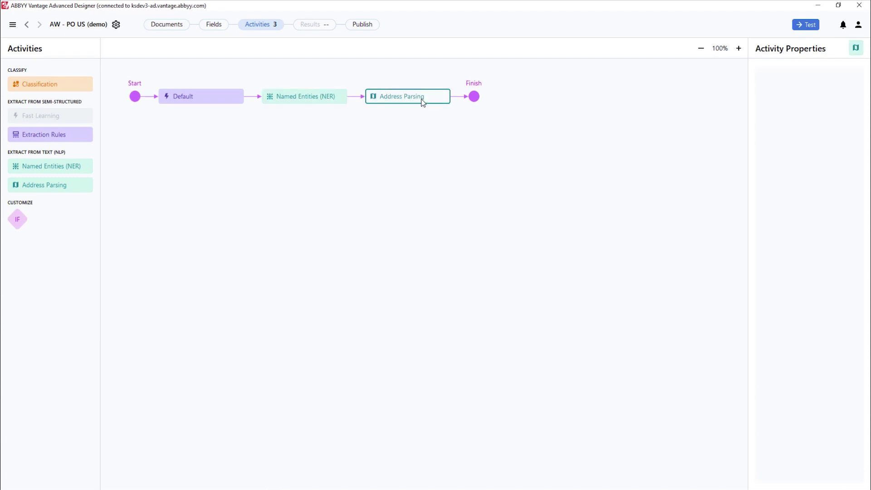
{"action": "left_click", "coordinate": [732, 204]}
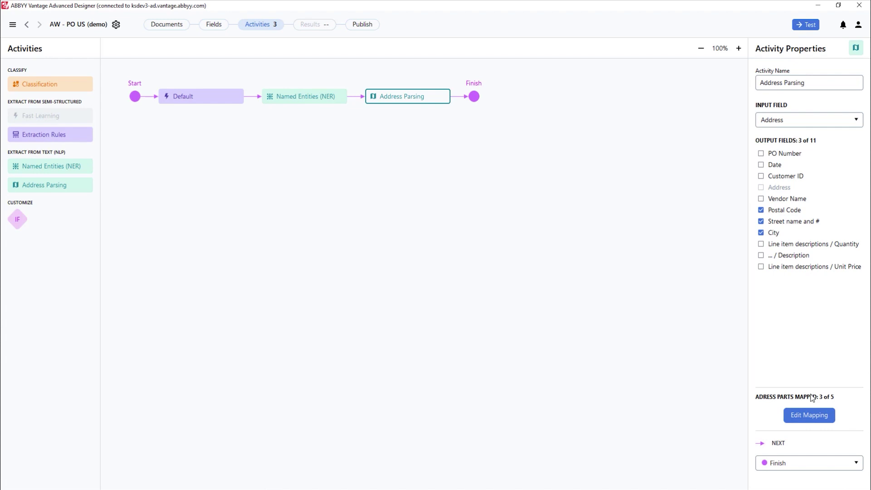
{"action": "left_click", "coordinate": [813, 417]}
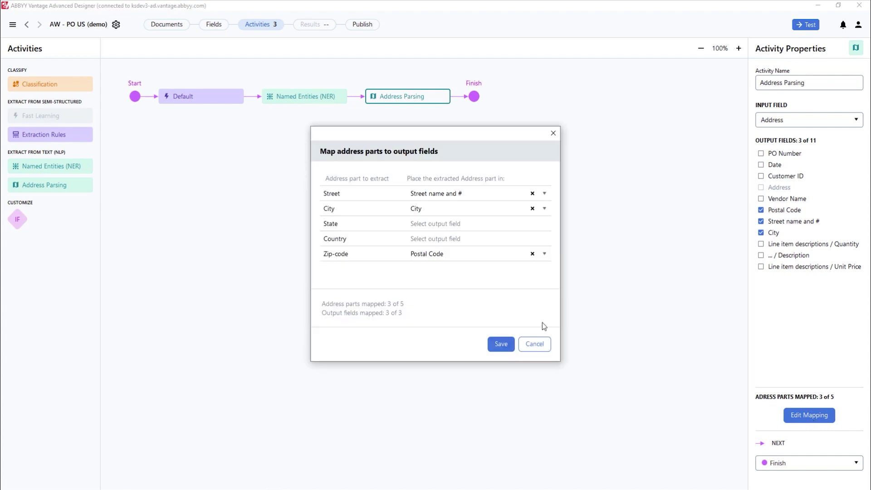
{"action": "left_click", "coordinate": [501, 345]}
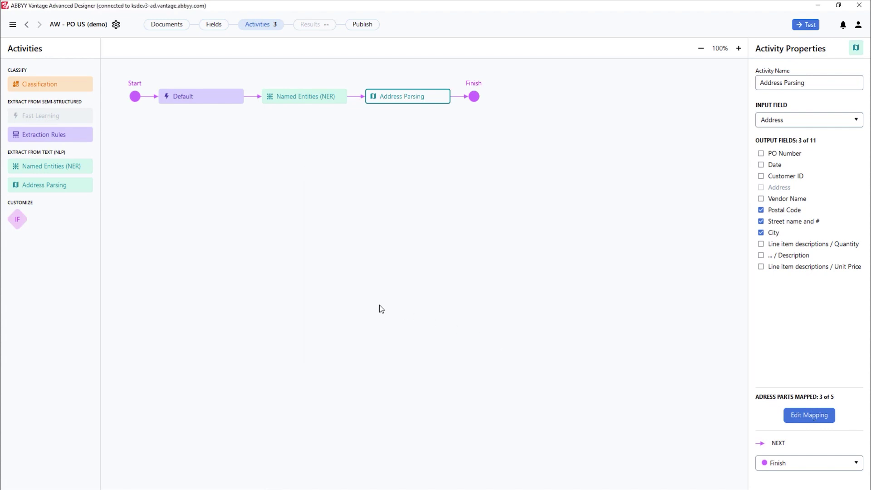
{"action": "left_click", "coordinate": [139, 254]}
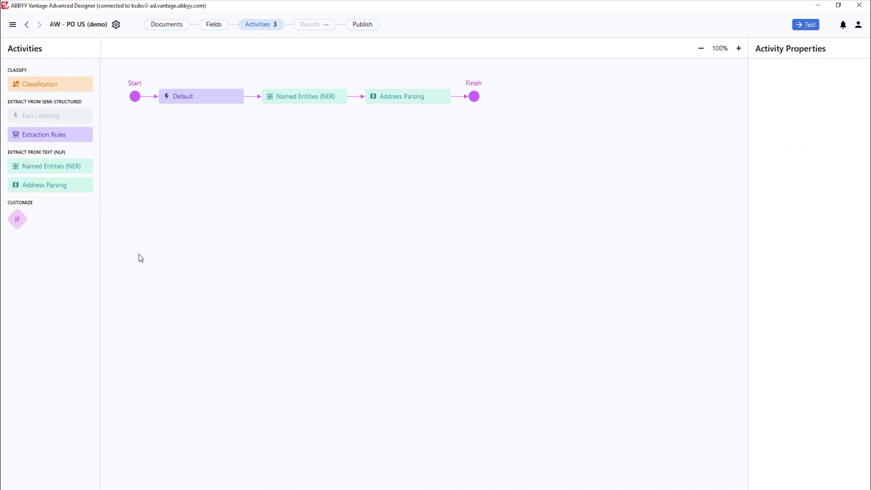
{"action": "left_click", "coordinate": [13, 25]}
{"action": "left_click", "coordinate": [34, 28]}
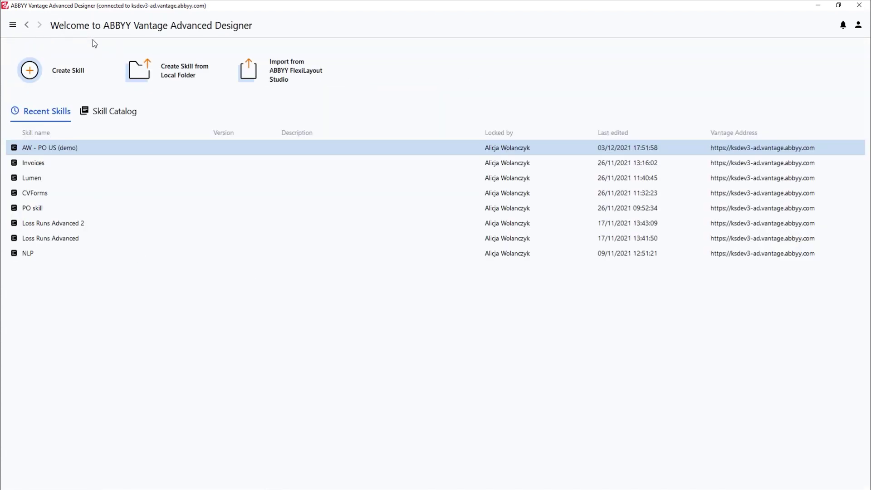
Import the Invoices.fsp FlexiLayout Studio project as a new skill named 'Invoice Bill'.
{"action": "left_click", "coordinate": [282, 69]}
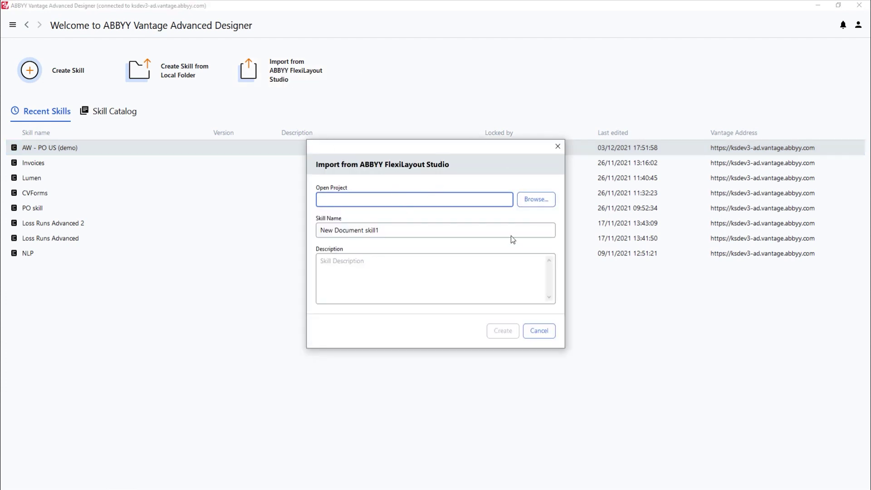
{"action": "left_click", "coordinate": [536, 199]}
{"action": "left_click", "coordinate": [429, 221]}
{"action": "left_click", "coordinate": [704, 370]}
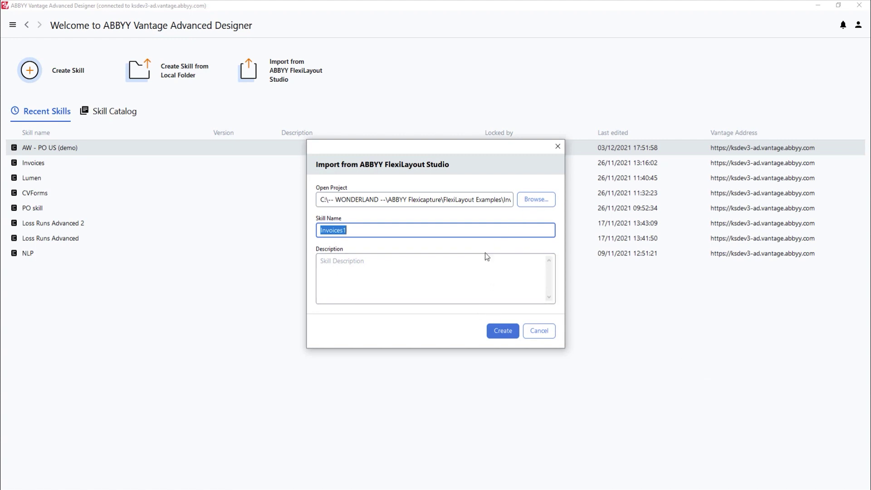
{"action": "type", "text": "Invoice Bill"}
{"action": "left_click", "coordinate": [502, 330]}
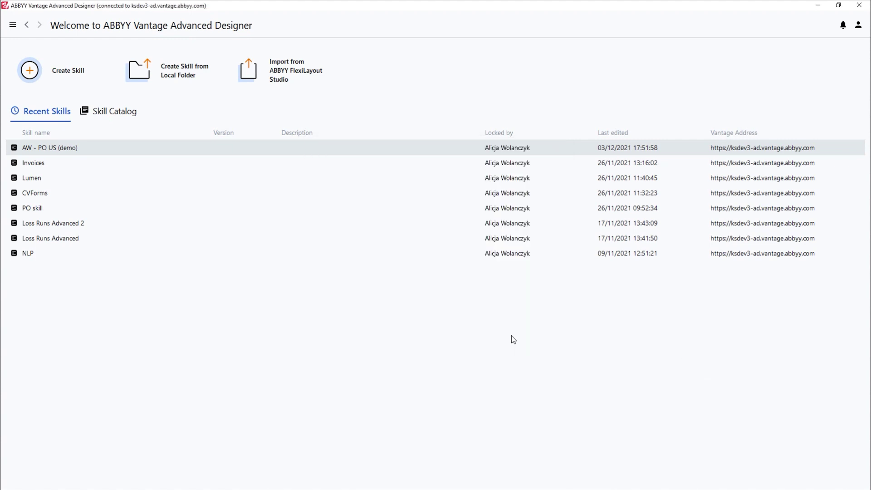